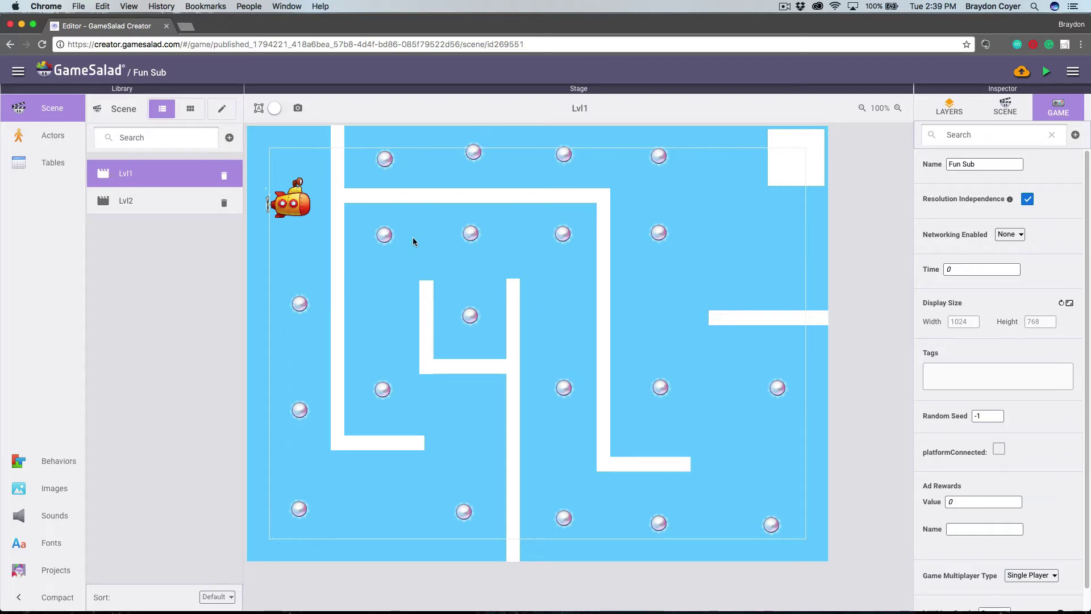
# Step: Preview the Fun Sub game, steer the submarine up and down to collect a pearl, and close the preview
pyautogui.click(1048, 72)
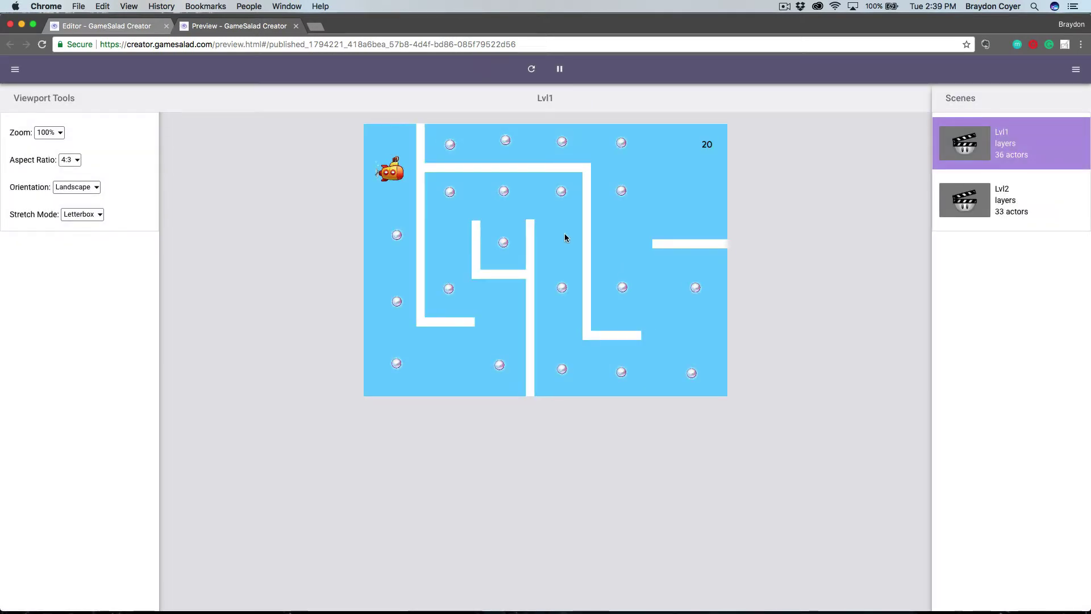
pyautogui.press('Down')
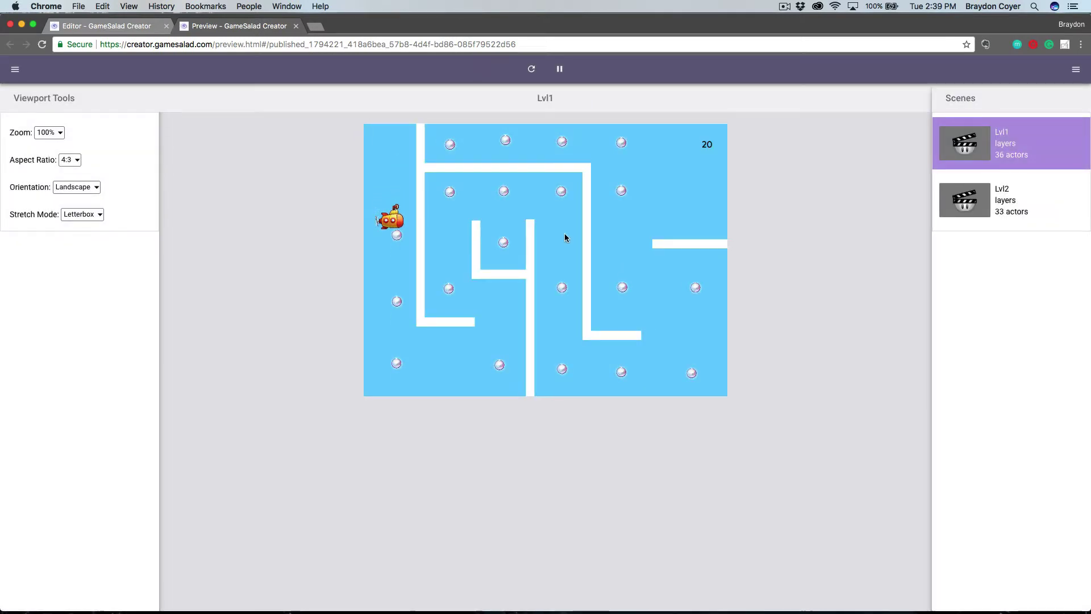
pyautogui.press('Up')
pyautogui.press('Down')
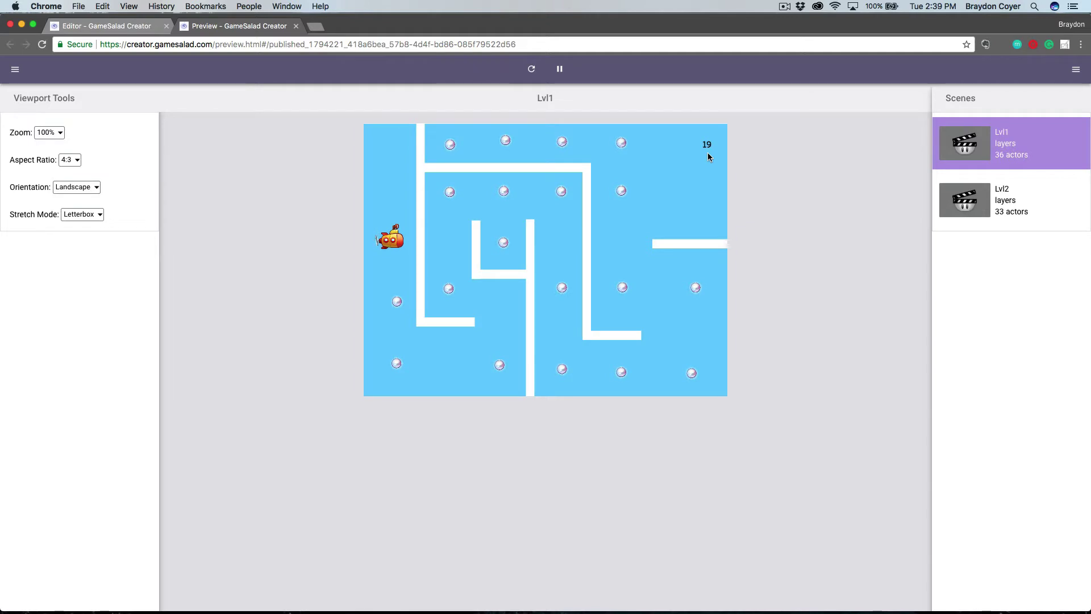
pyautogui.click(296, 26)
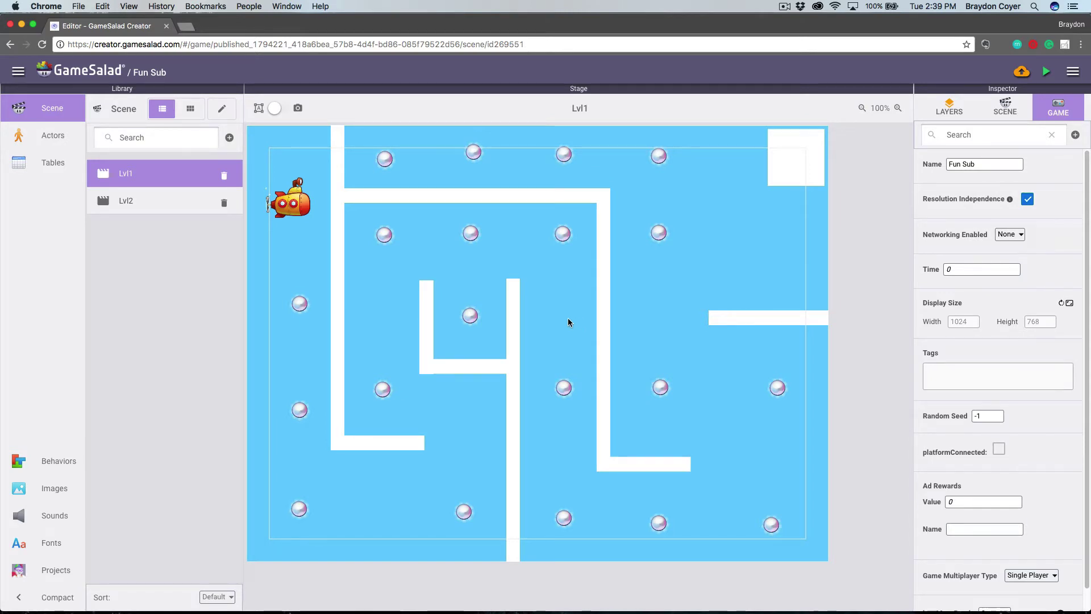
# Step: Publish Fun Sub to the cloud as a new game and open its Sep 26, 2017 2:40 PM published entry for platform publishing
pyautogui.click(1021, 73)
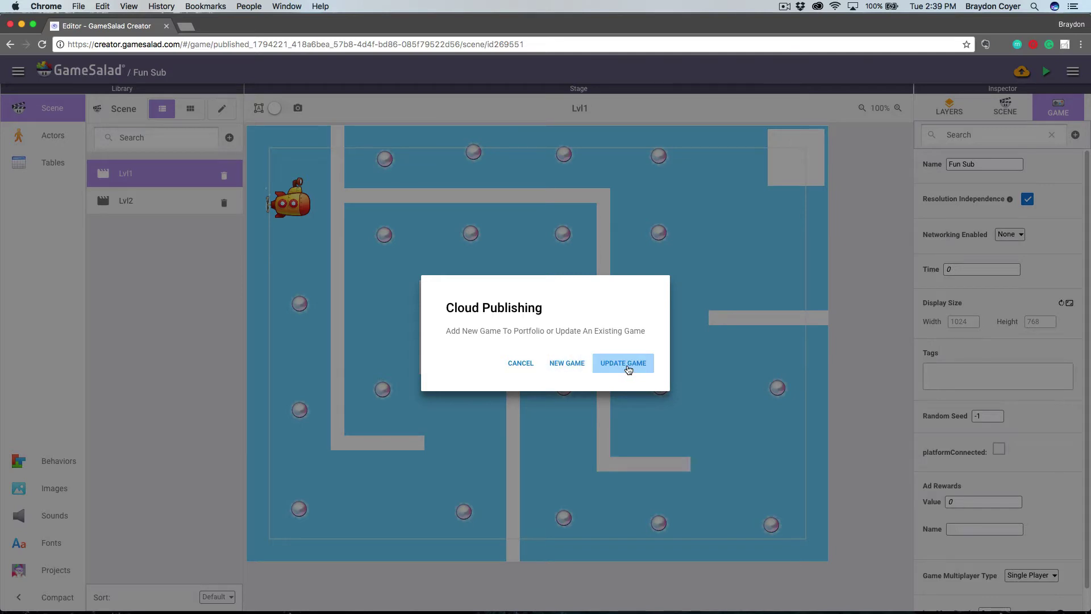
pyautogui.click(564, 368)
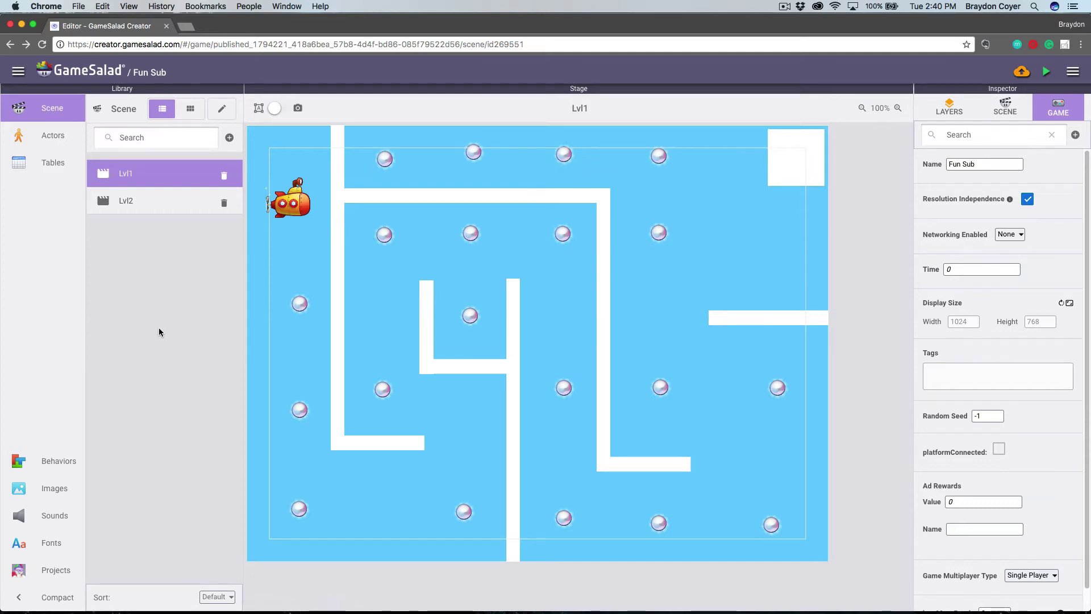
pyautogui.click(67, 571)
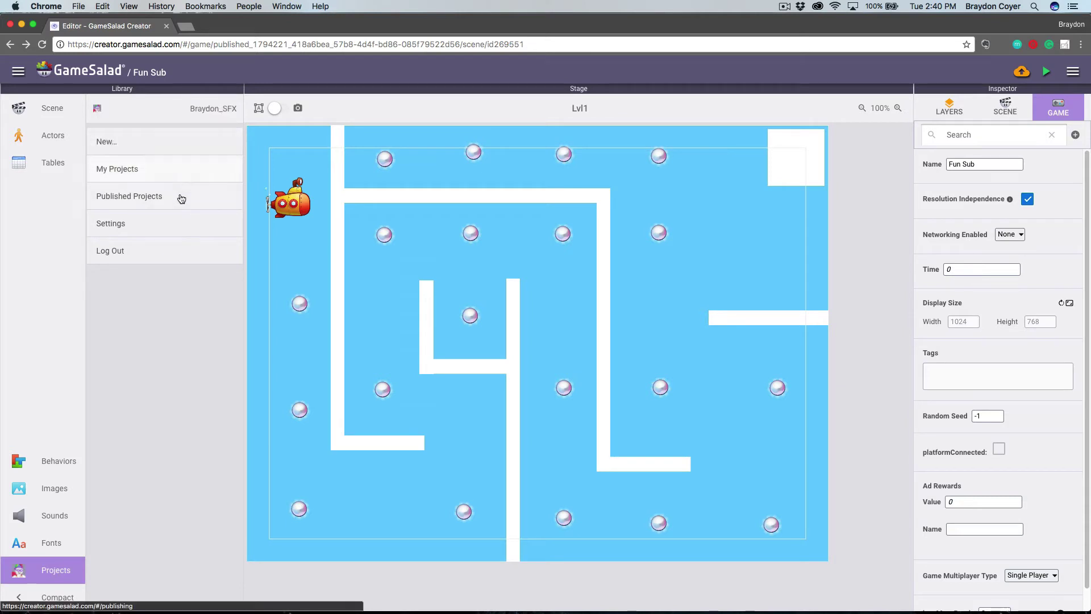
pyautogui.click(134, 204)
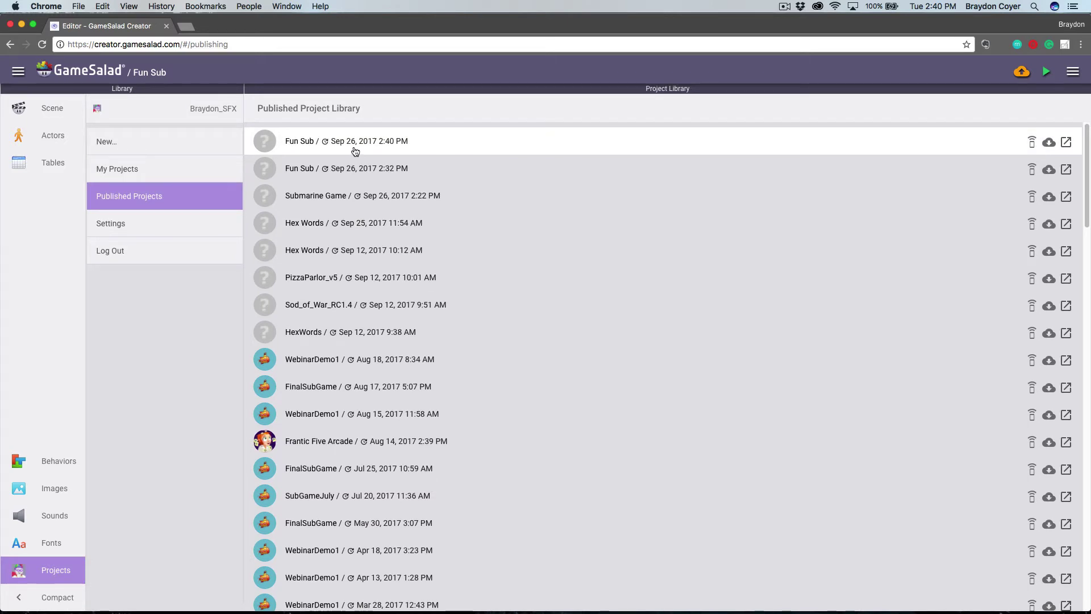
pyautogui.click(1067, 146)
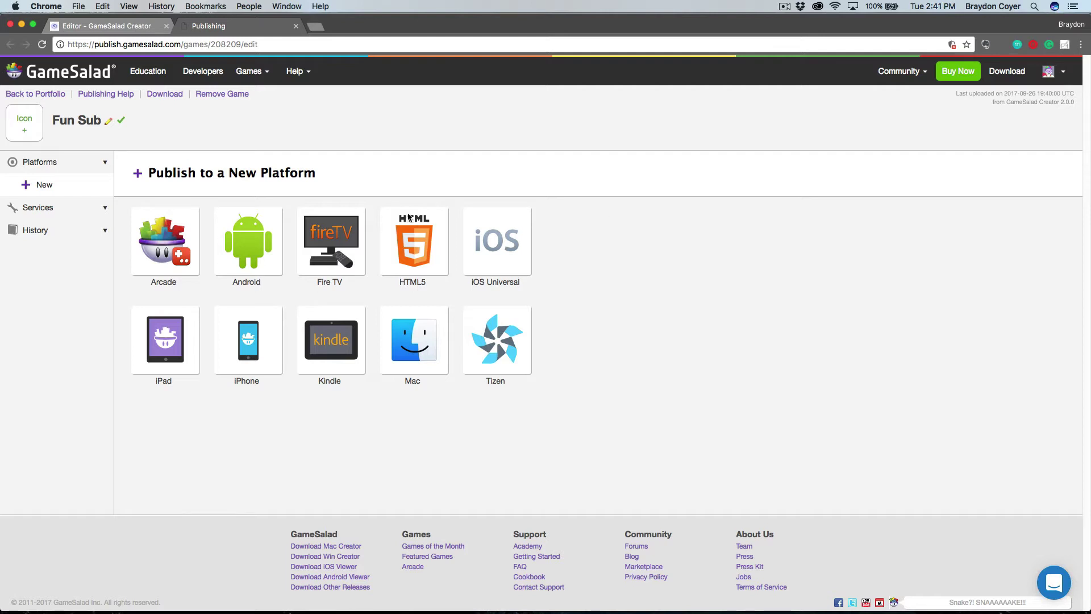
# Step: Add the Arcade platform with the description "Use the arrow keys to move the sub thru the maze and collect the pearls."
pyautogui.click(161, 246)
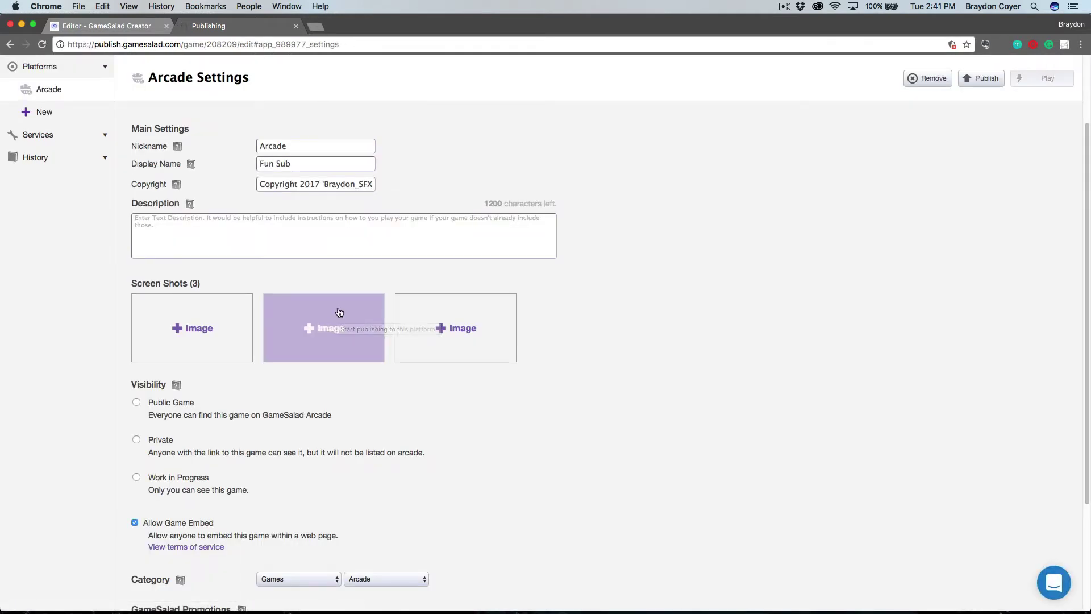
pyautogui.click(356, 251)
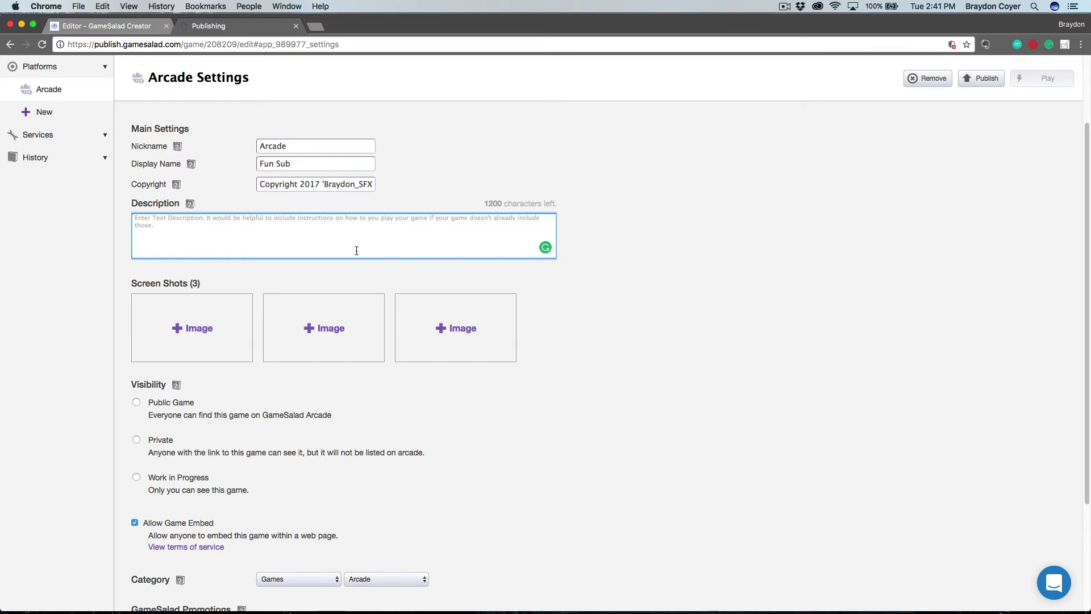
pyautogui.write('Use the ar')
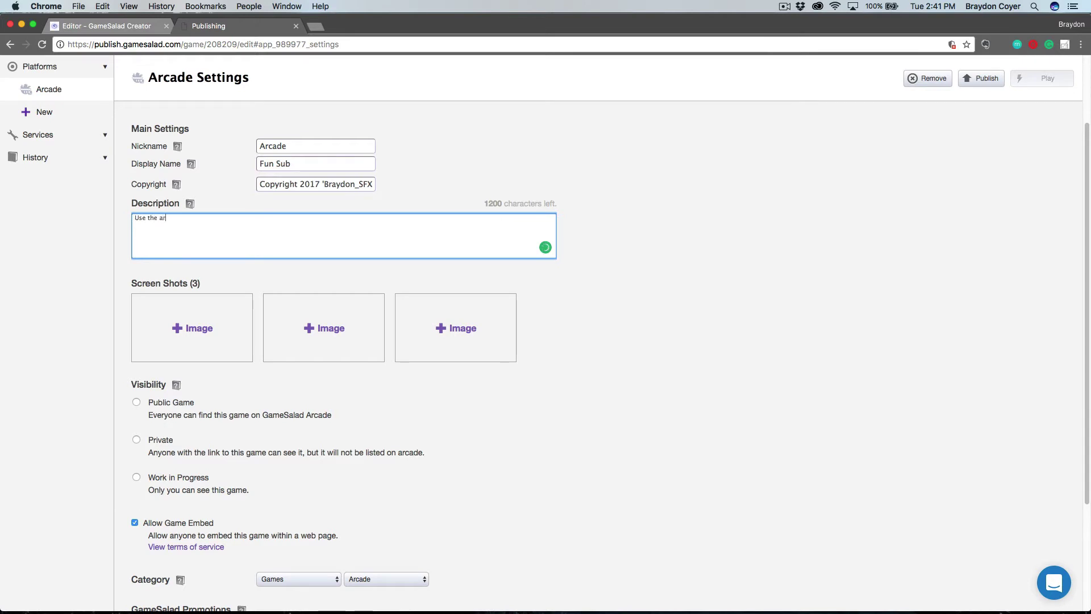
pyautogui.write('row keys to move the sub thru the maze and collect the pearls')
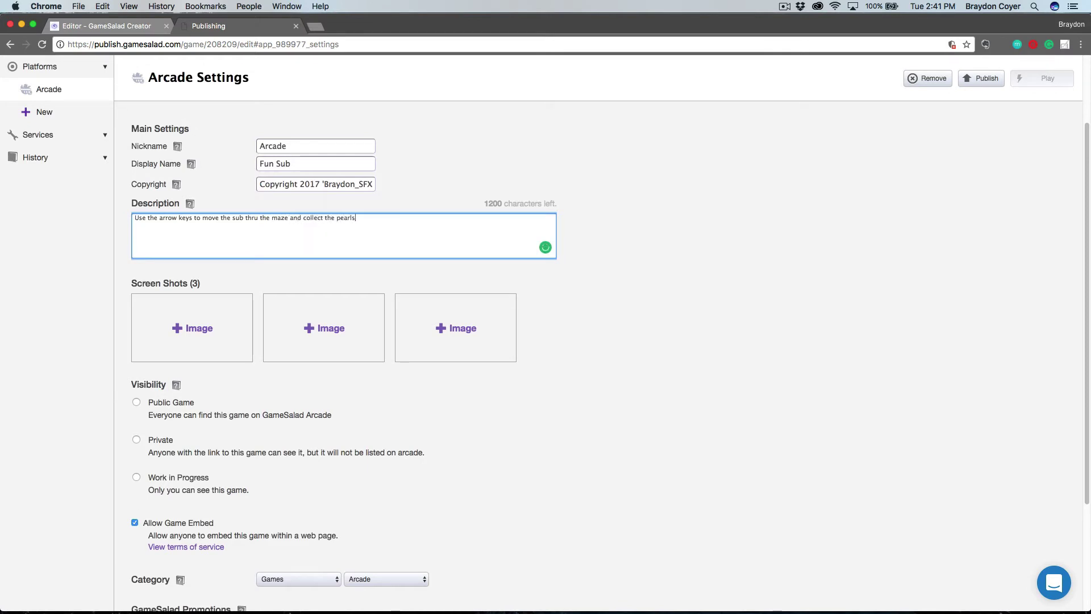
pyautogui.write('.')
pyautogui.click(734, 307)
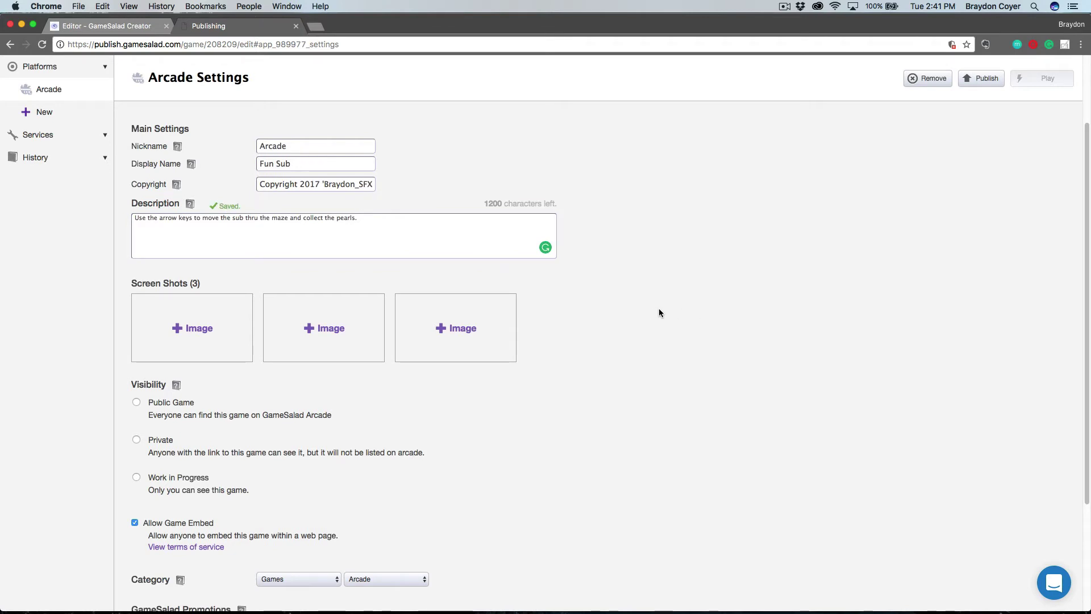
# Step: Upload SubPic1.png from the Sub Arcade Assets folder on the Desktop as the first screenshot
pyautogui.click(200, 328)
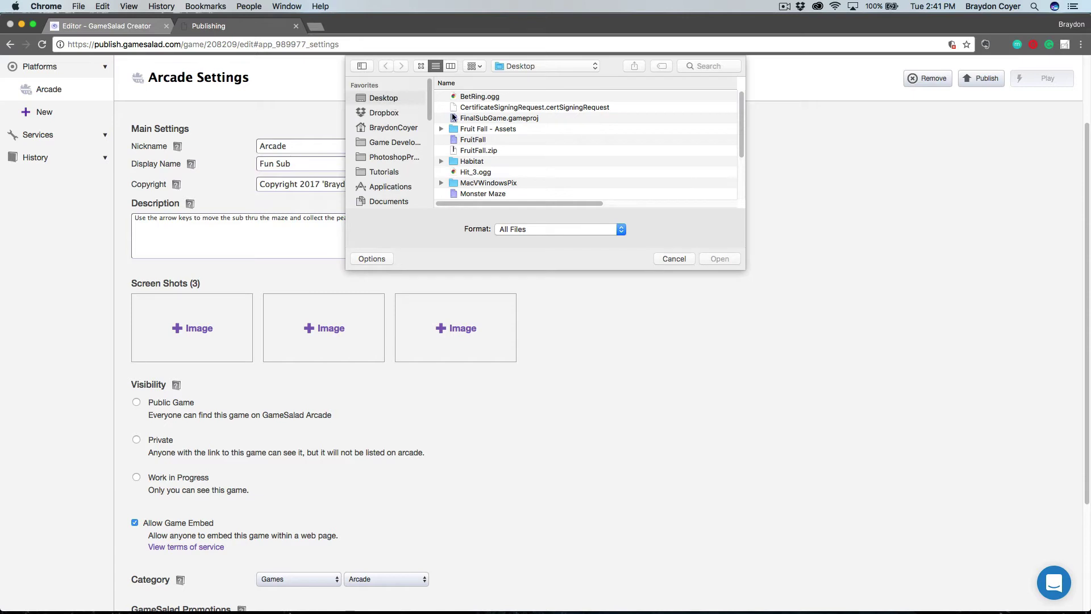
pyautogui.scroll(-1, 509, 141)
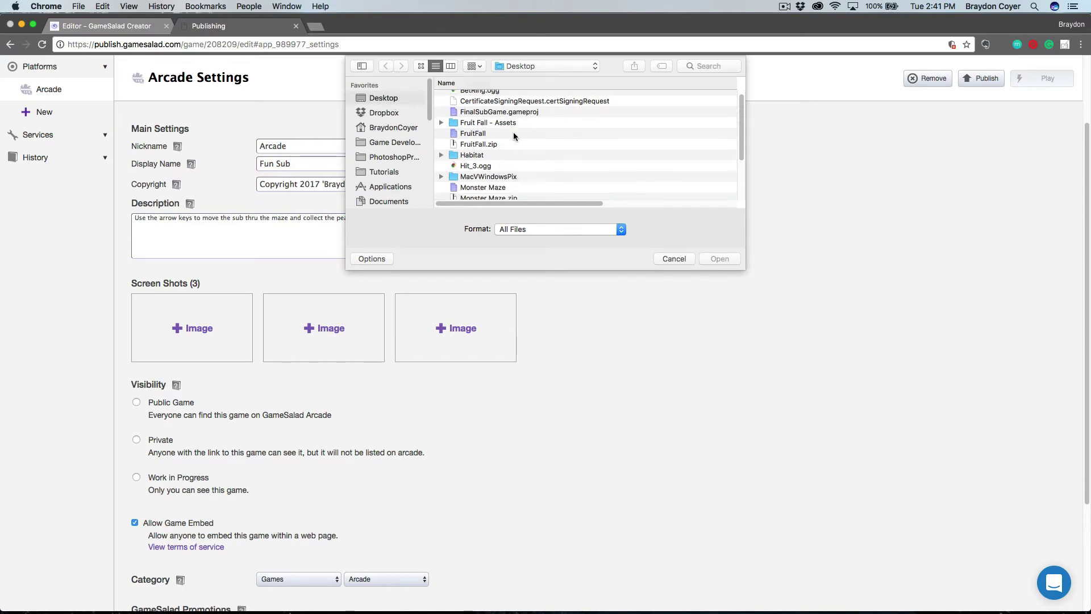
pyautogui.scroll(-5, 513, 142)
pyautogui.click(506, 184)
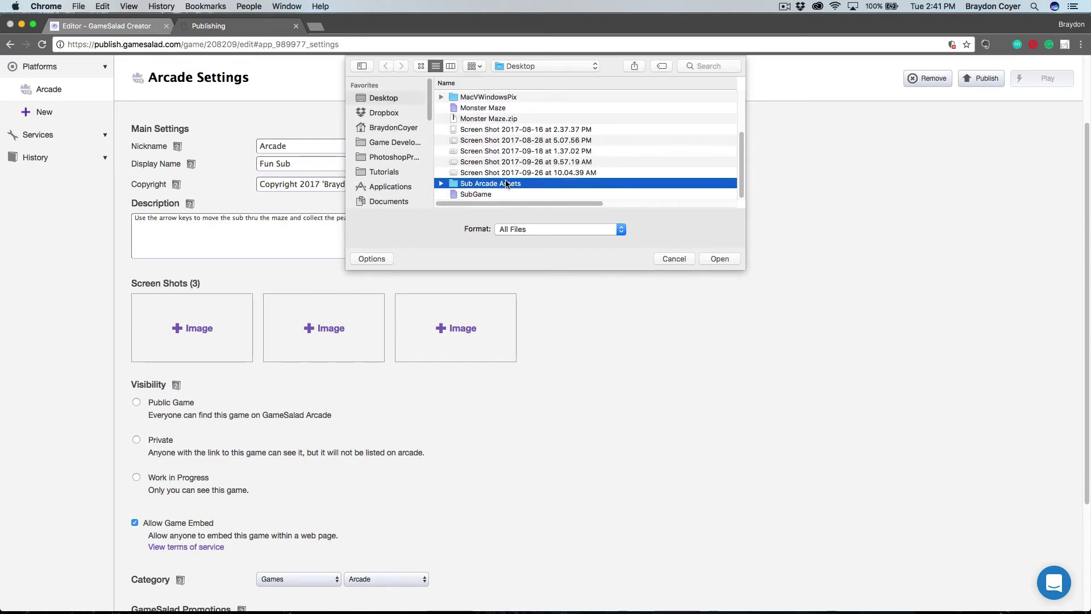
pyautogui.doubleClick(506, 183)
pyautogui.doubleClick(503, 108)
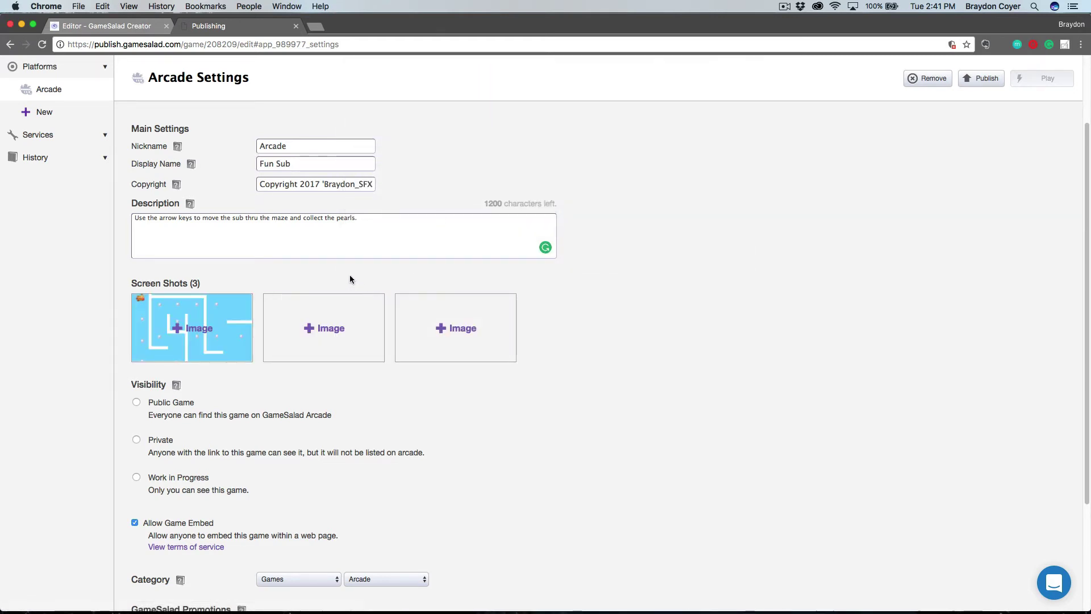
# Step: Upload SubPic2.png as the second screenshot and SubPic3.png as the third
pyautogui.click(310, 337)
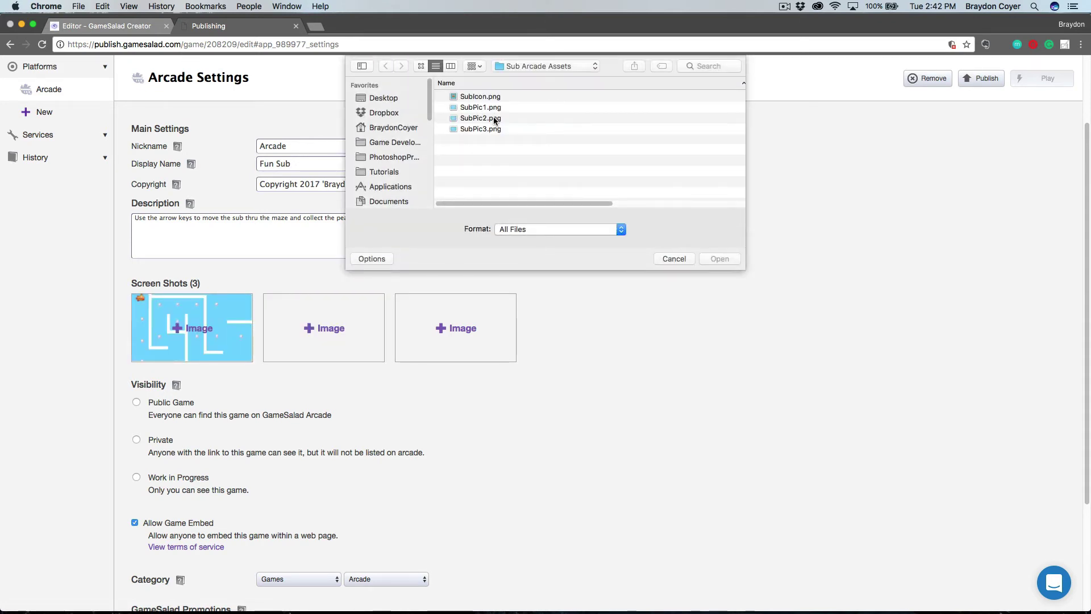
pyautogui.doubleClick(494, 118)
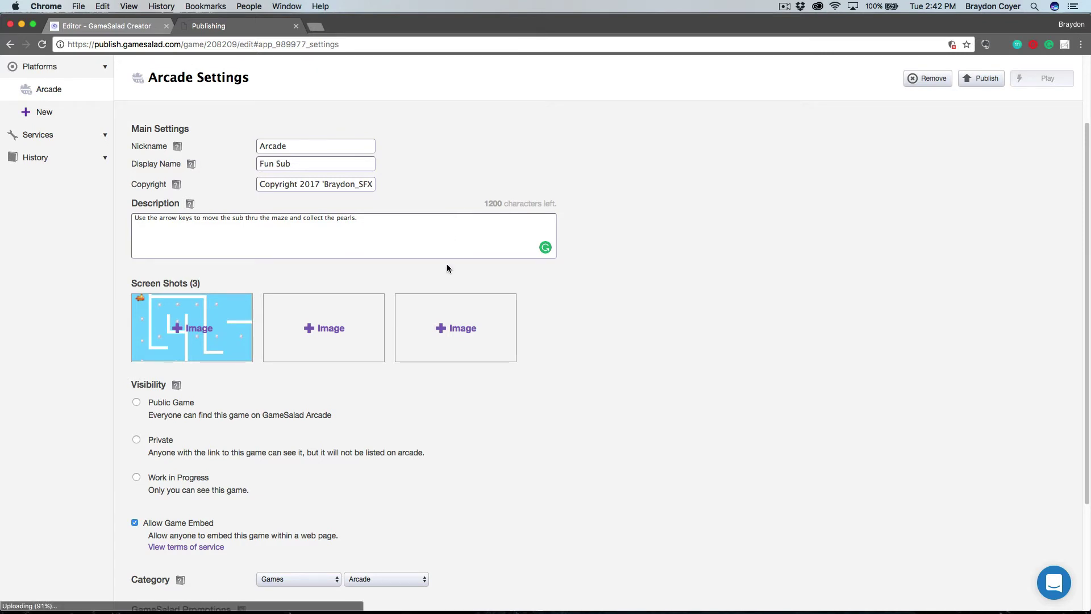
pyautogui.click(476, 316)
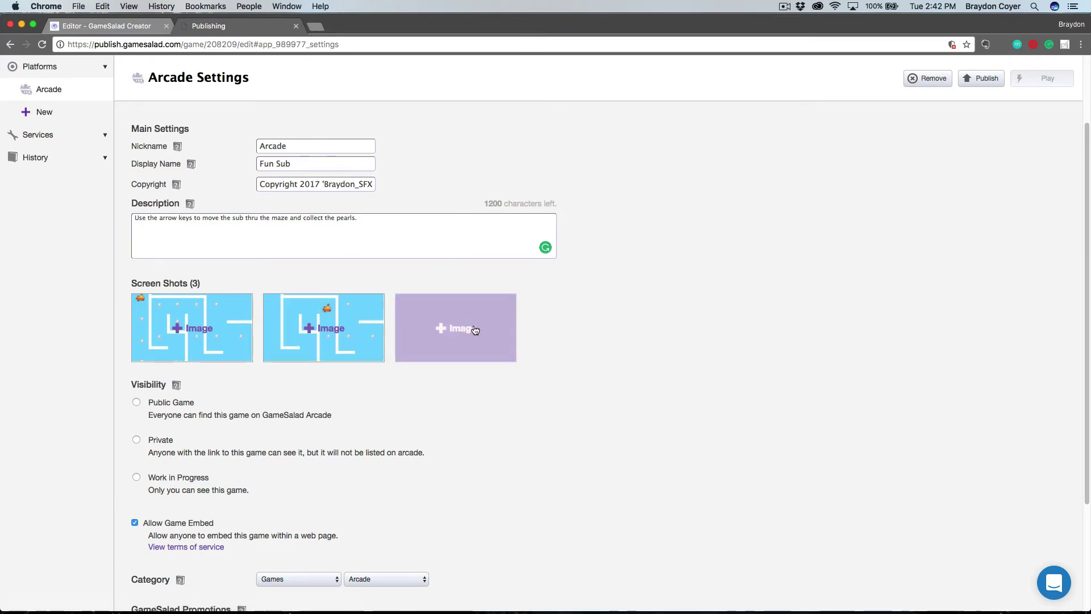
pyautogui.click(500, 129)
pyautogui.doubleClick(500, 130)
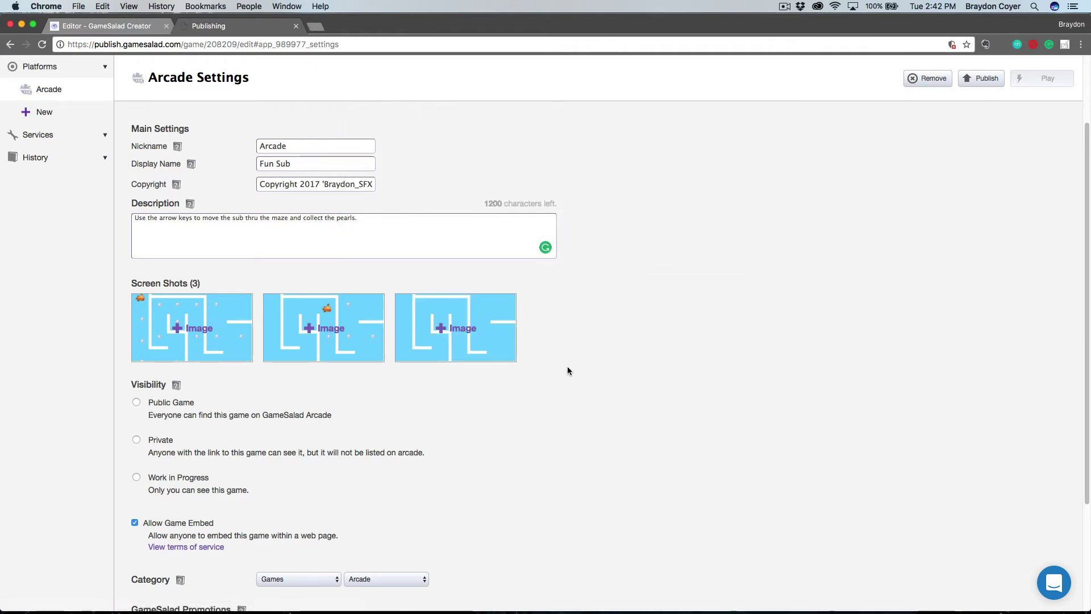
# Step: Set the Arcade game's visibility to Work in Progress
pyautogui.scroll(-3, 567, 366)
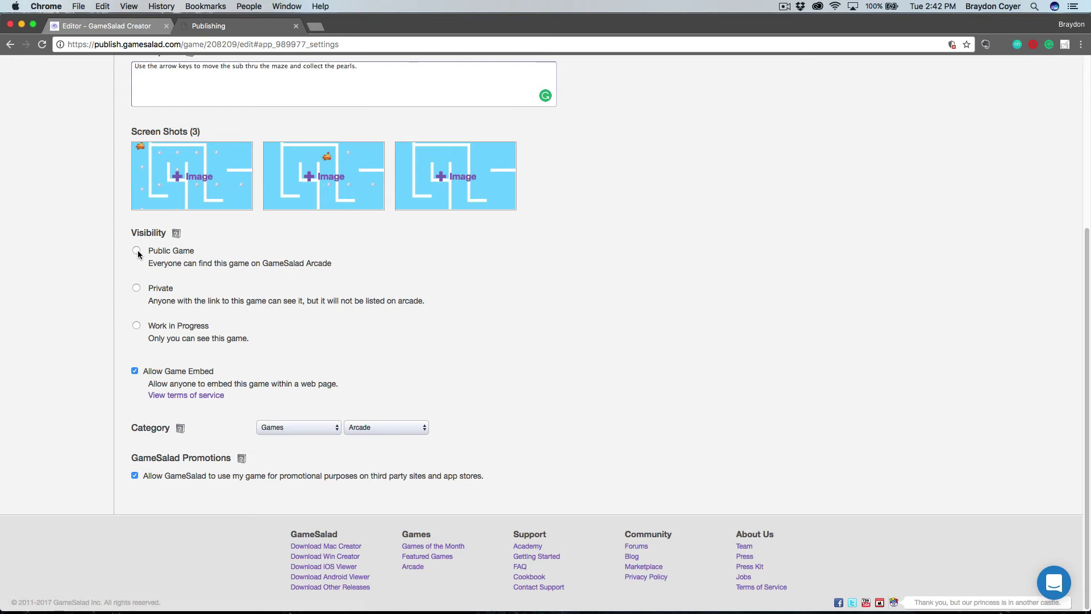
pyautogui.click(137, 289)
pyautogui.click(136, 325)
pyautogui.click(138, 327)
# Step: Upload SubIcon.png as the game's icon and publish the game to the Arcade platform
pyautogui.scroll(5, 442, 306)
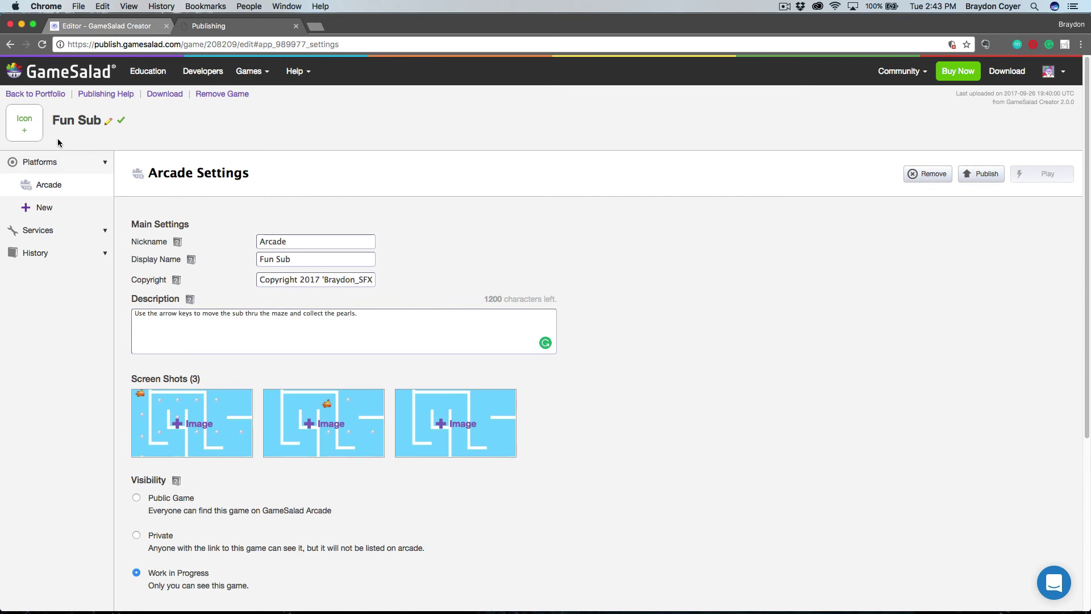
pyautogui.click(27, 134)
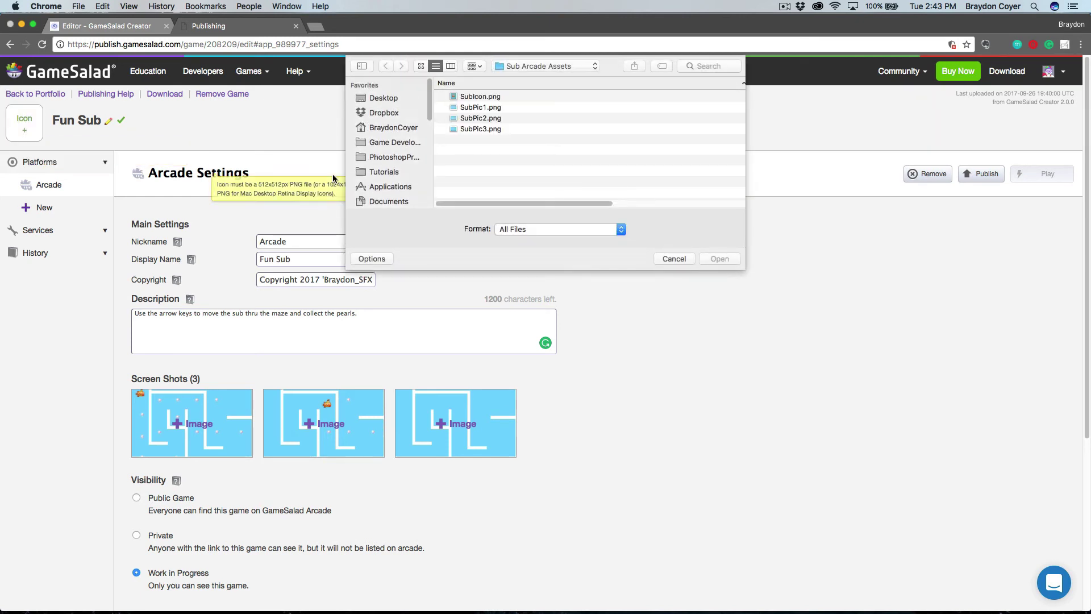
pyautogui.click(492, 96)
pyautogui.doubleClick(493, 96)
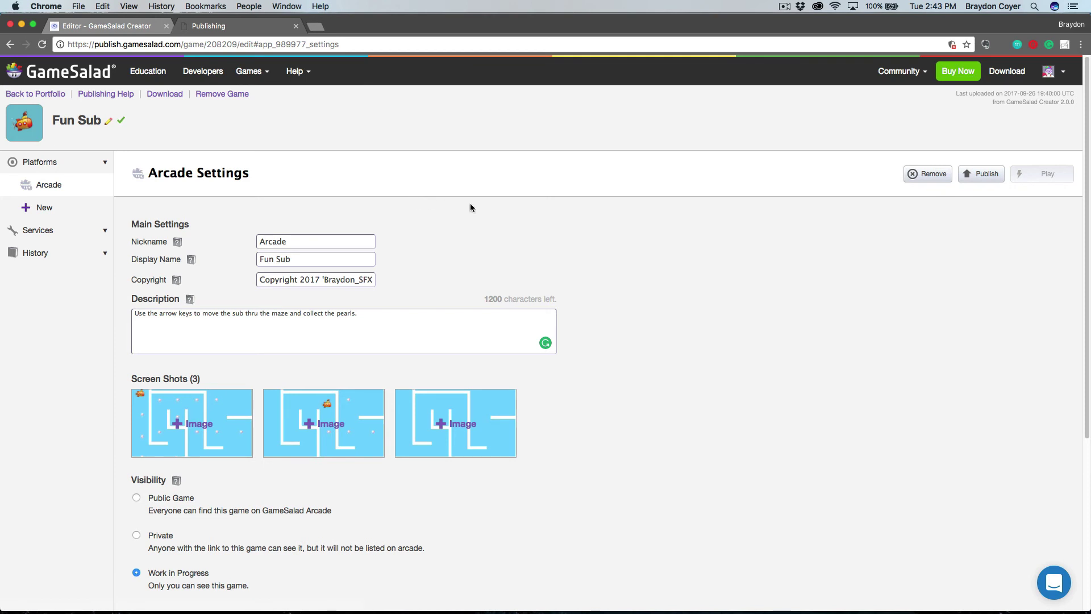
pyautogui.click(987, 178)
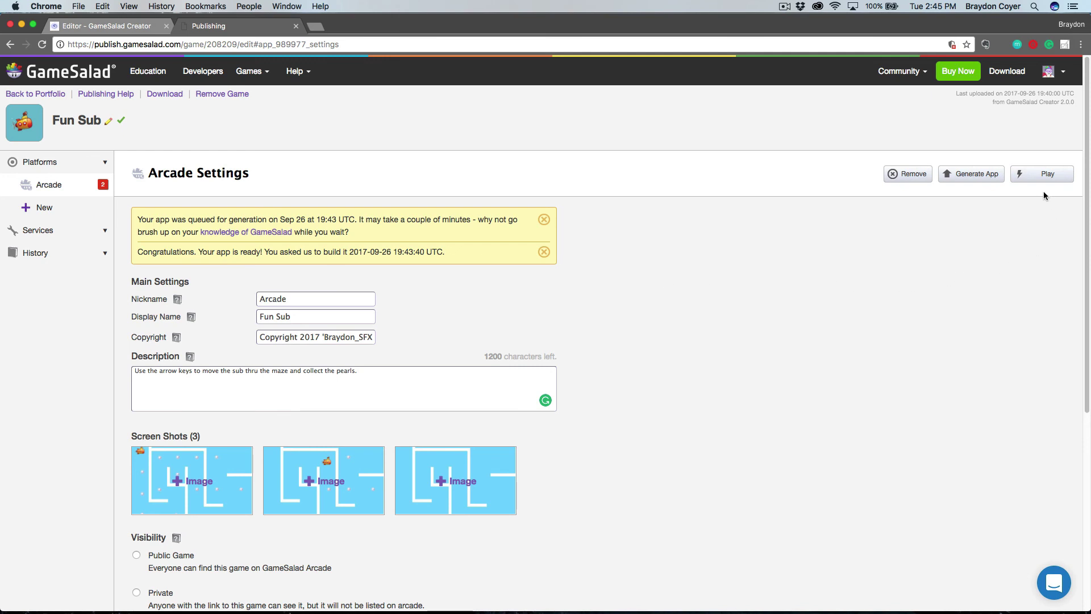
# Step: Play the published Arcade game, steer the submarine in all directions, and select the game page's web address
pyautogui.click(1047, 175)
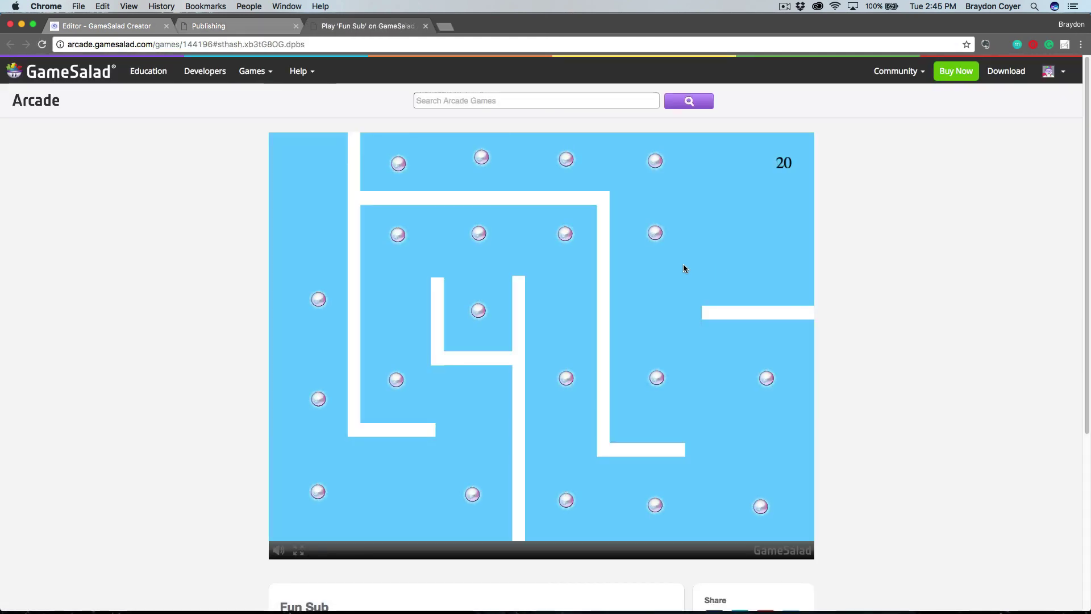
pyautogui.press('Up')
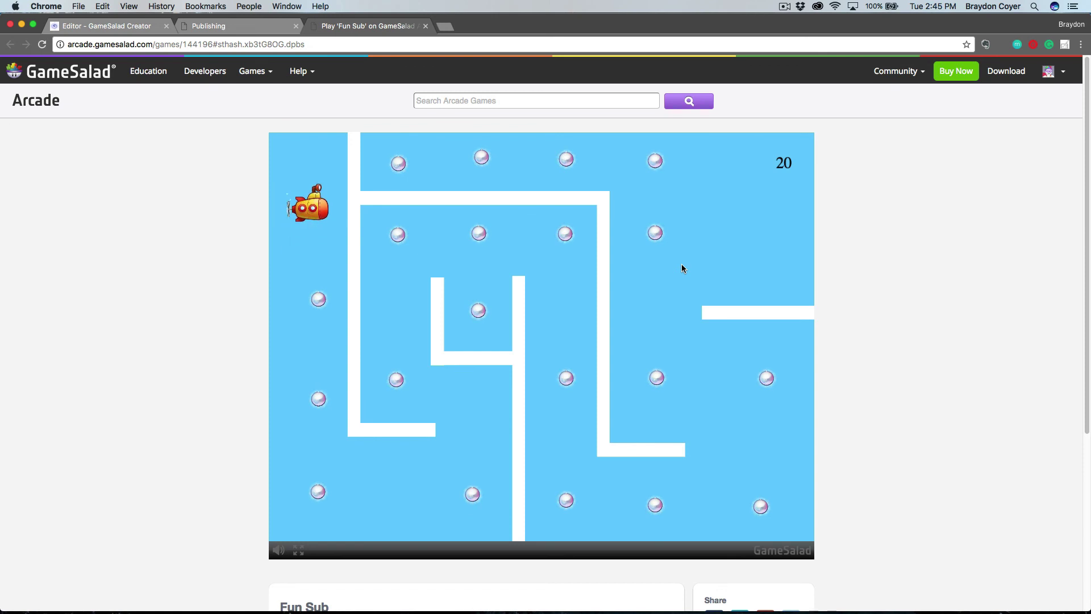
pyautogui.press('Left')
pyautogui.press('Right')
pyautogui.press('Up')
pyautogui.press('Down')
pyautogui.press('Down')
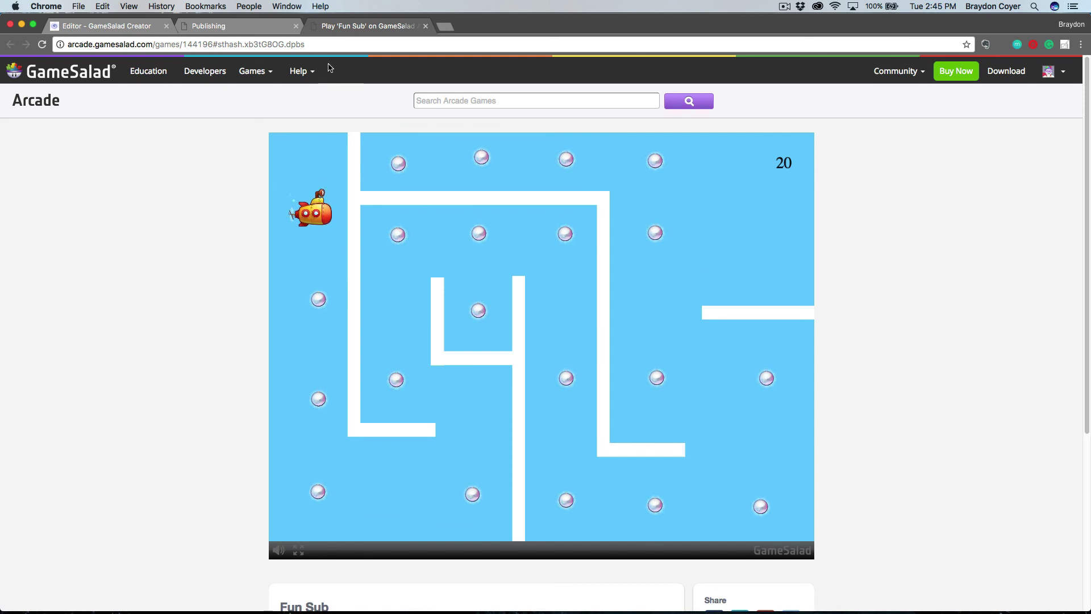
pyautogui.click(317, 45)
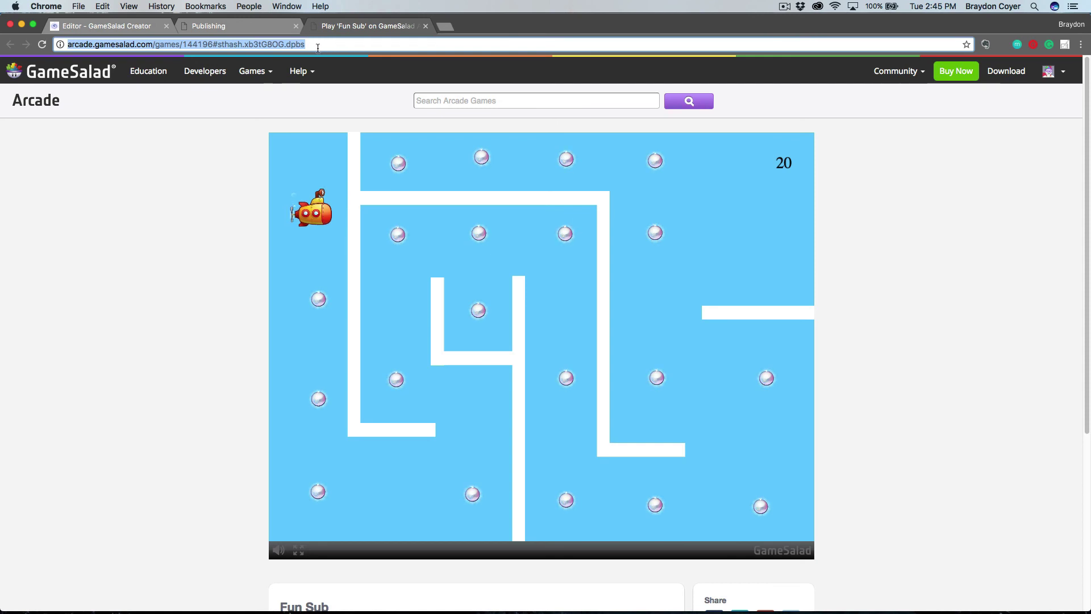